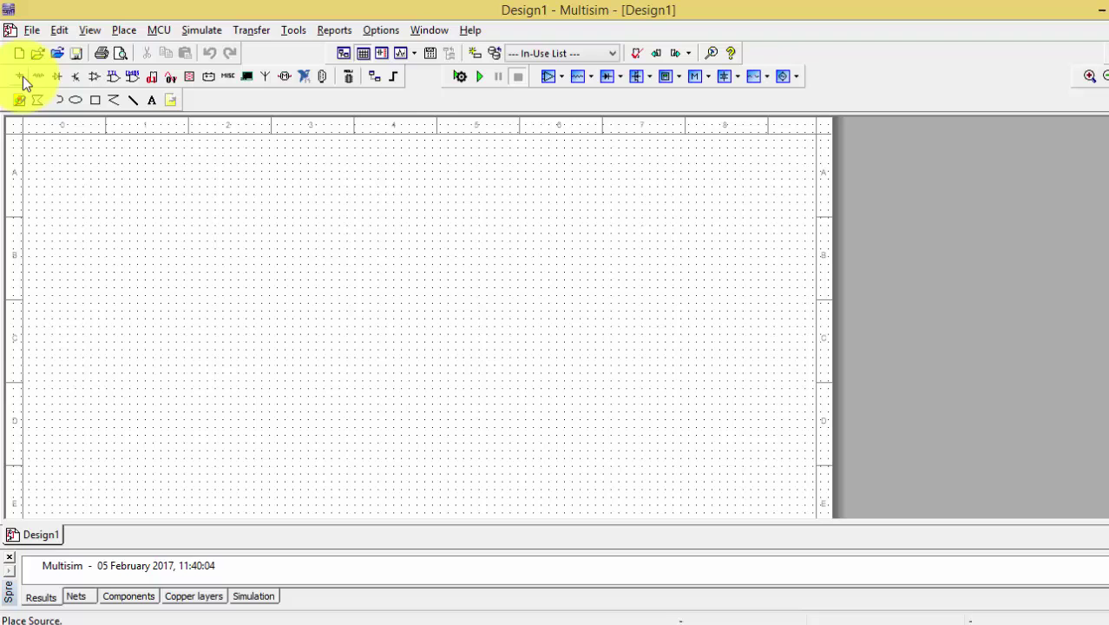
Place a 12V DC_POWER source, V1, on the left side of the schematic.
{"action": "left_click", "coordinate": [23, 76]}
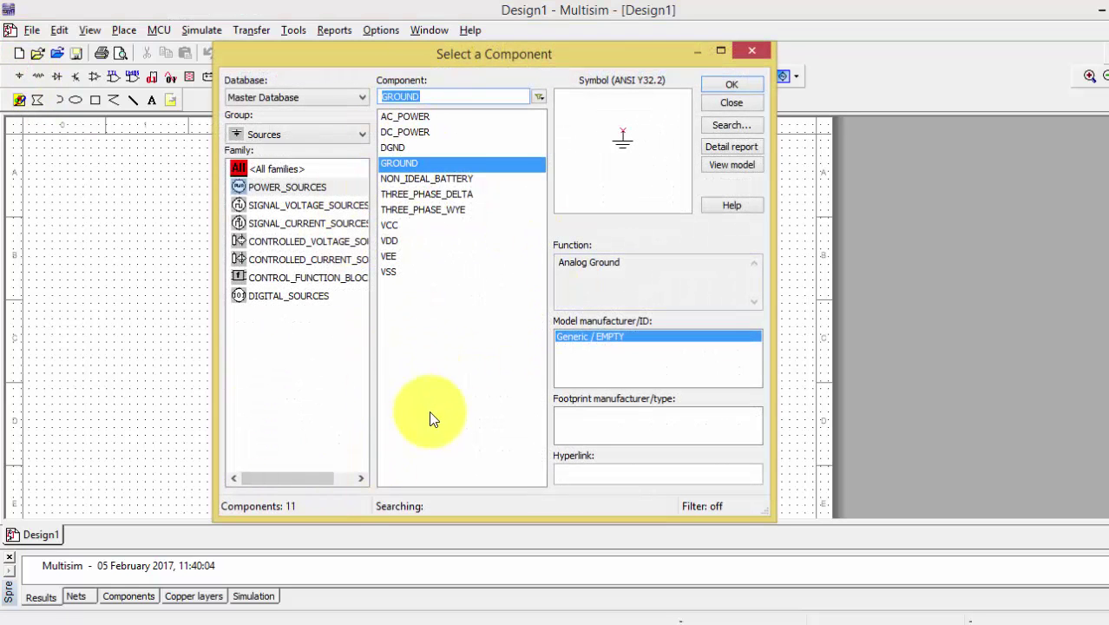
{"action": "left_click", "coordinate": [413, 134]}
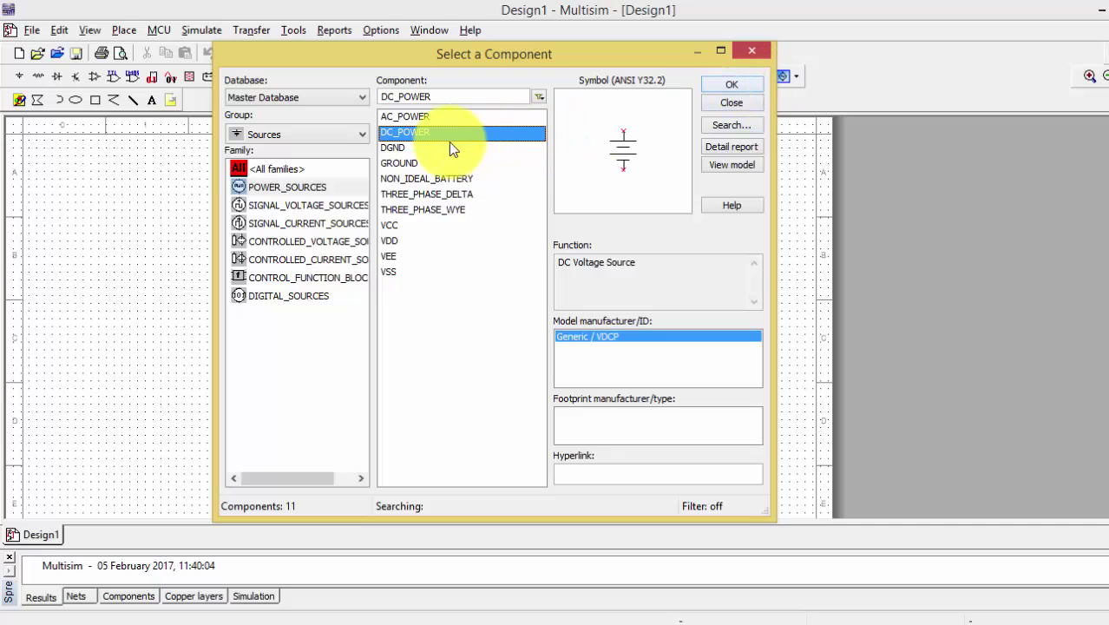
{"action": "left_click", "coordinate": [745, 85]}
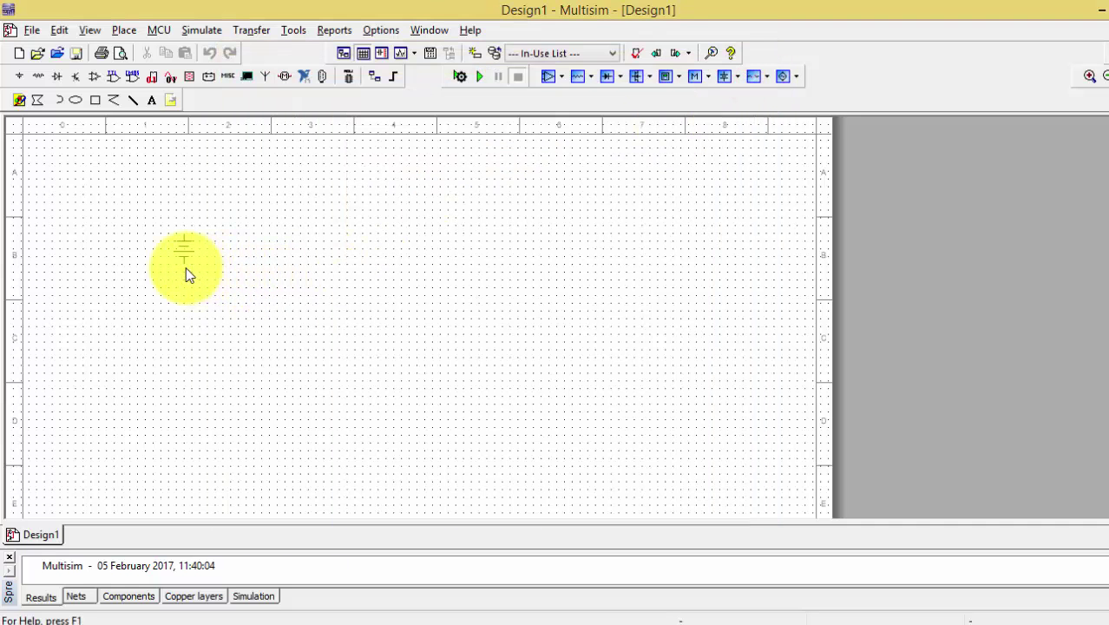
{"action": "left_click", "coordinate": [186, 268]}
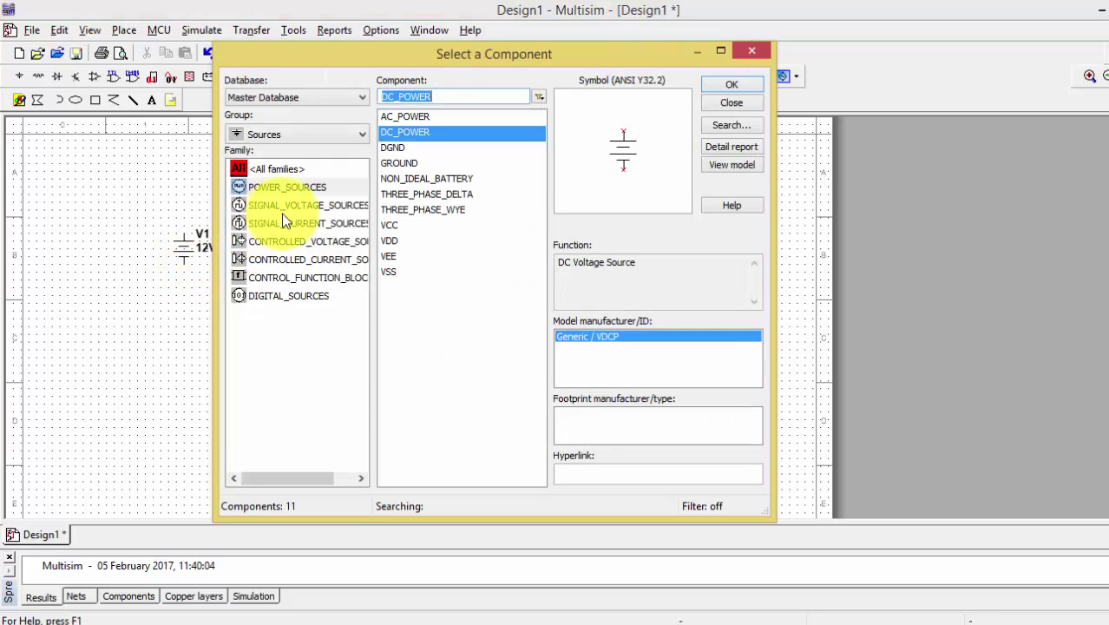
{"action": "left_click", "coordinate": [730, 102]}
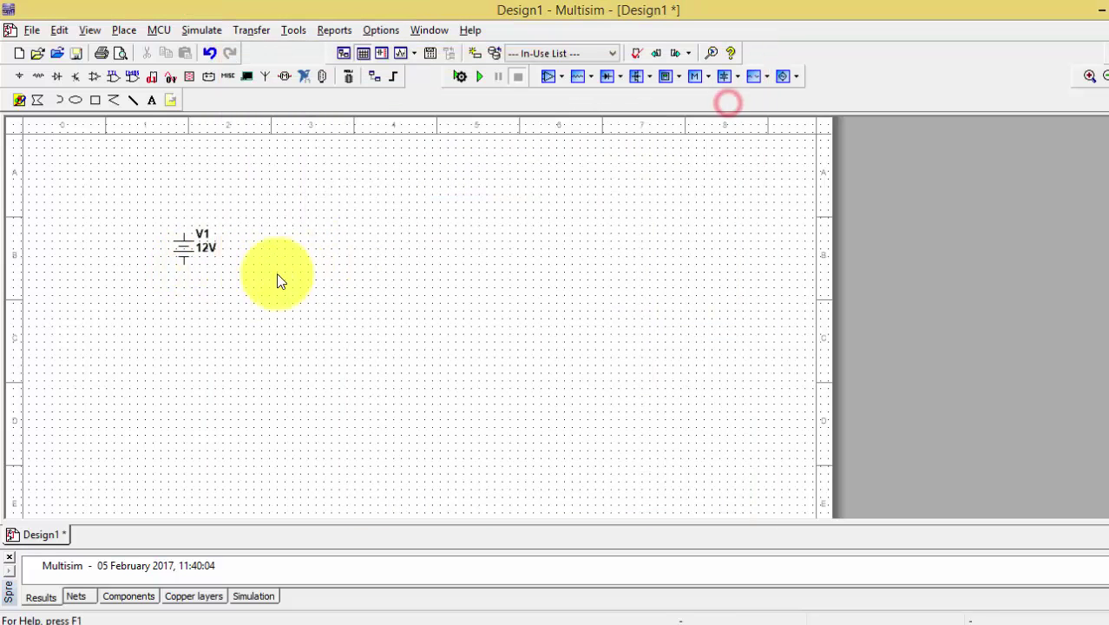
Replace V1's 12 V voltage value with 100 V.
{"action": "double_click", "coordinate": [188, 252]}
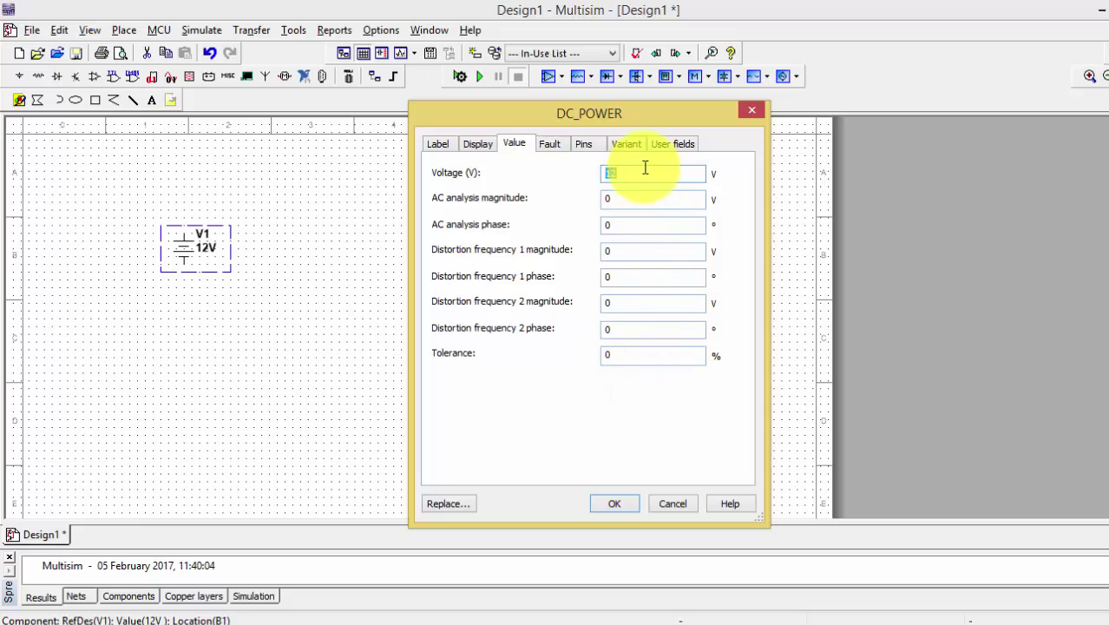
{"action": "left_click", "coordinate": [643, 169]}
{"action": "key", "text": "BackSpace"}
{"action": "key", "text": "BackSpace"}
{"action": "left_click", "coordinate": [629, 505]}
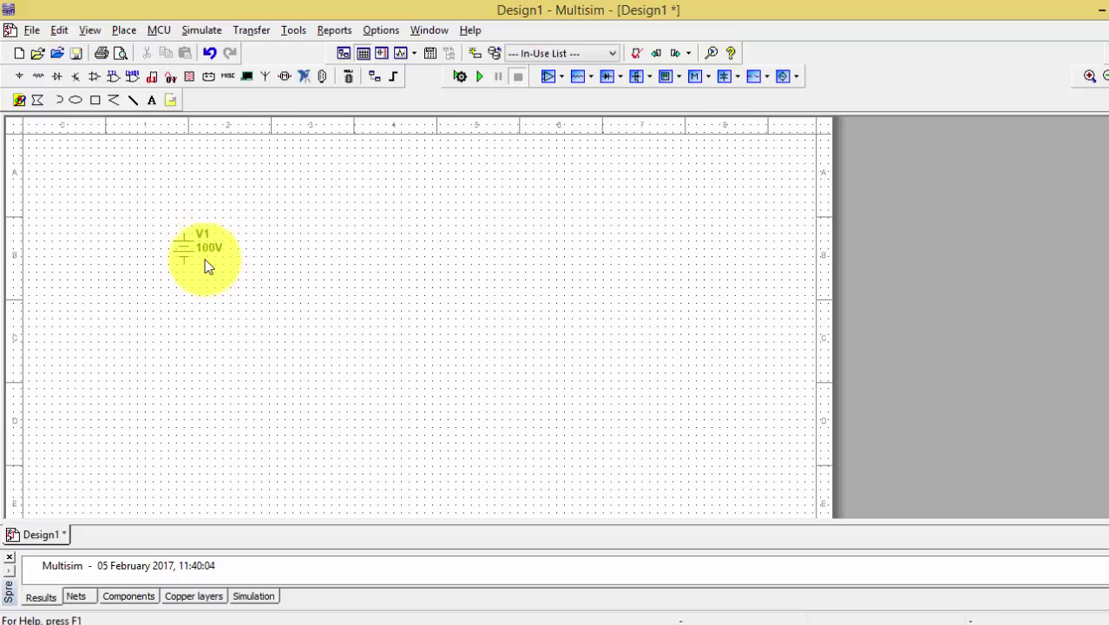
Set the source's RefDes label to DCsource, with no space.
{"action": "double_click", "coordinate": [206, 238]}
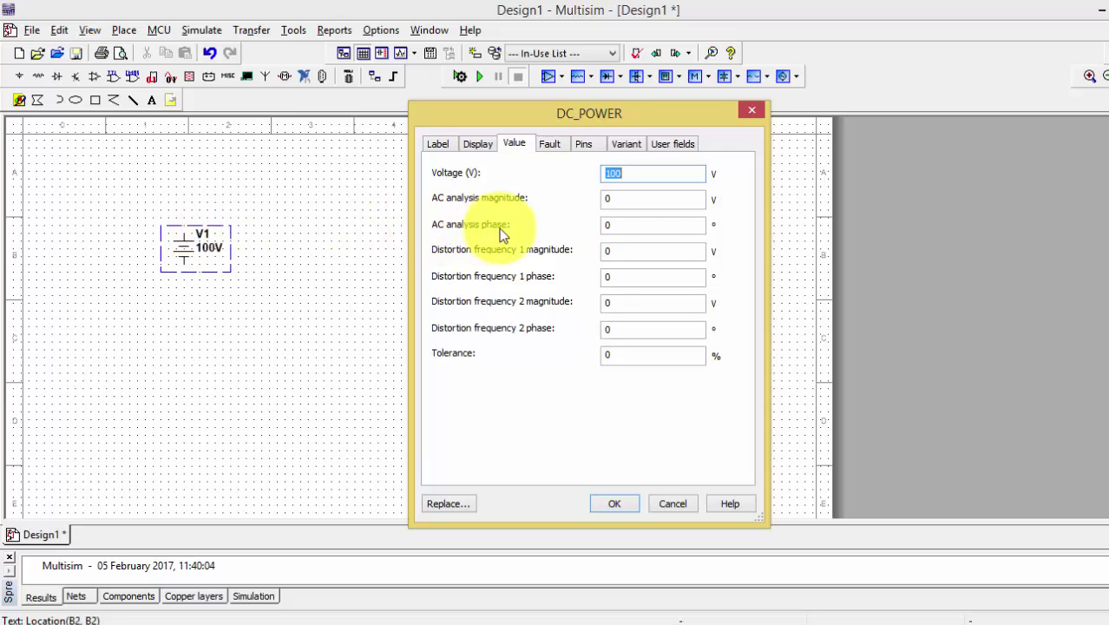
{"action": "left_click", "coordinate": [447, 145]}
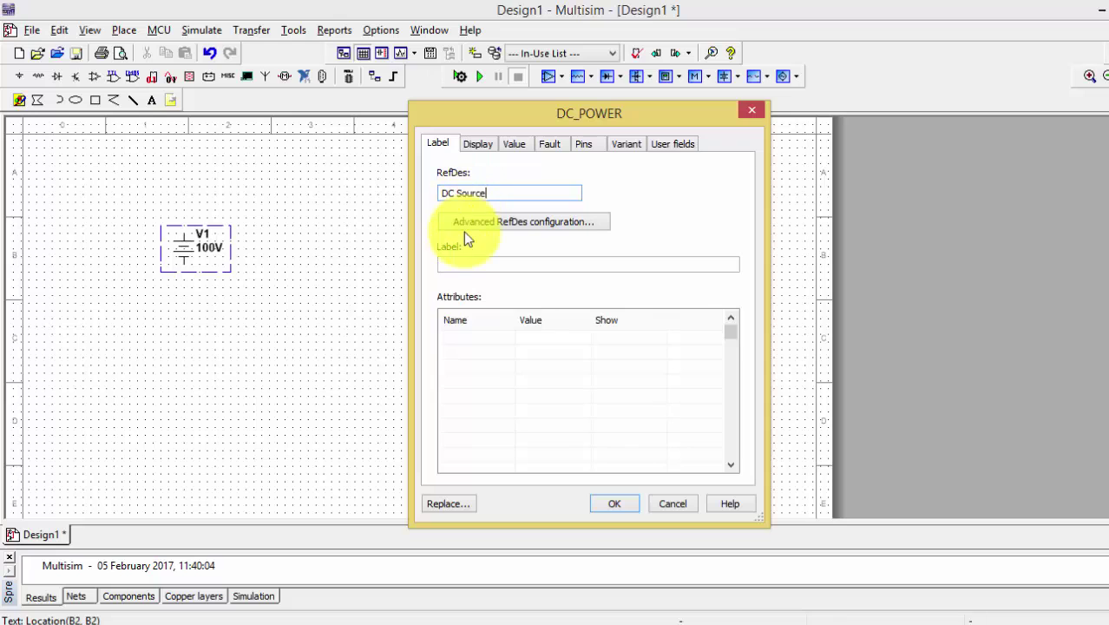
{"action": "left_click", "coordinate": [608, 502]}
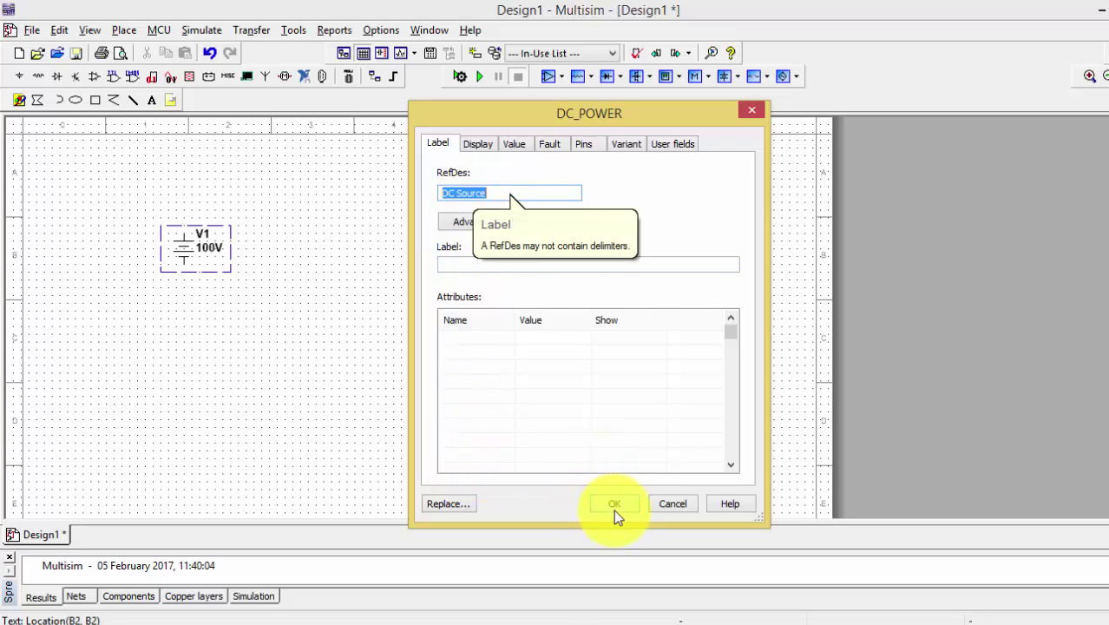
{"action": "left_click", "coordinate": [515, 192]}
{"action": "key", "text": "BackSpace"}
{"action": "key", "text": "BackSpace"}
{"action": "key", "text": "BackSpace"}
{"action": "key", "text": "BackSpace"}
{"action": "key", "text": "BackSpace"}
{"action": "key", "text": "BackSpace"}
{"action": "key", "text": "BackSpace"}
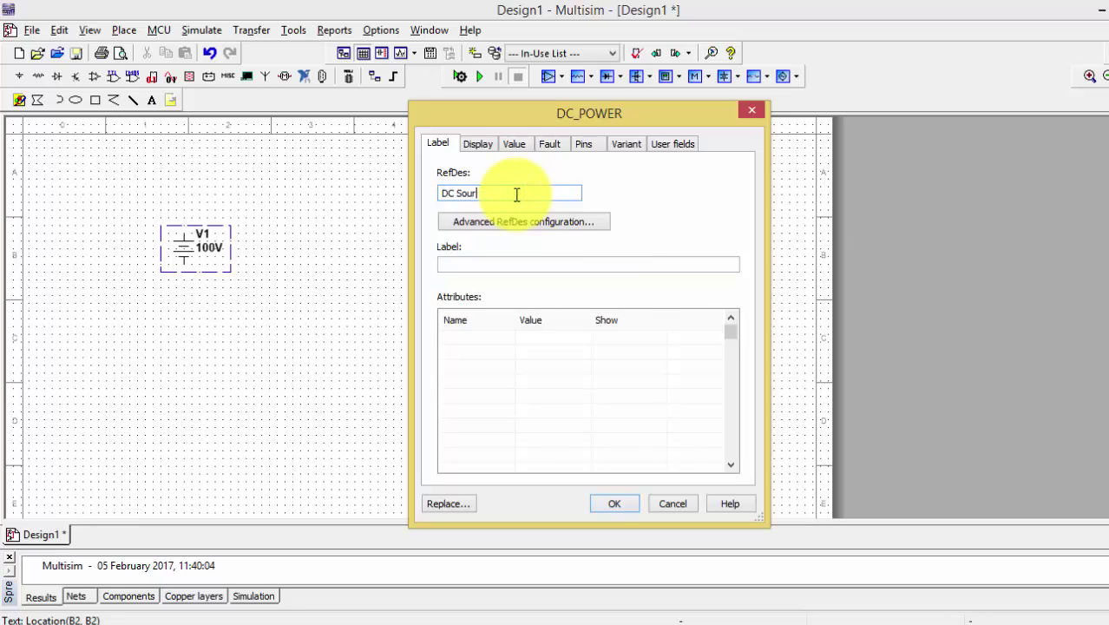
{"action": "type", "text": "source"}
{"action": "key", "text": "Return"}
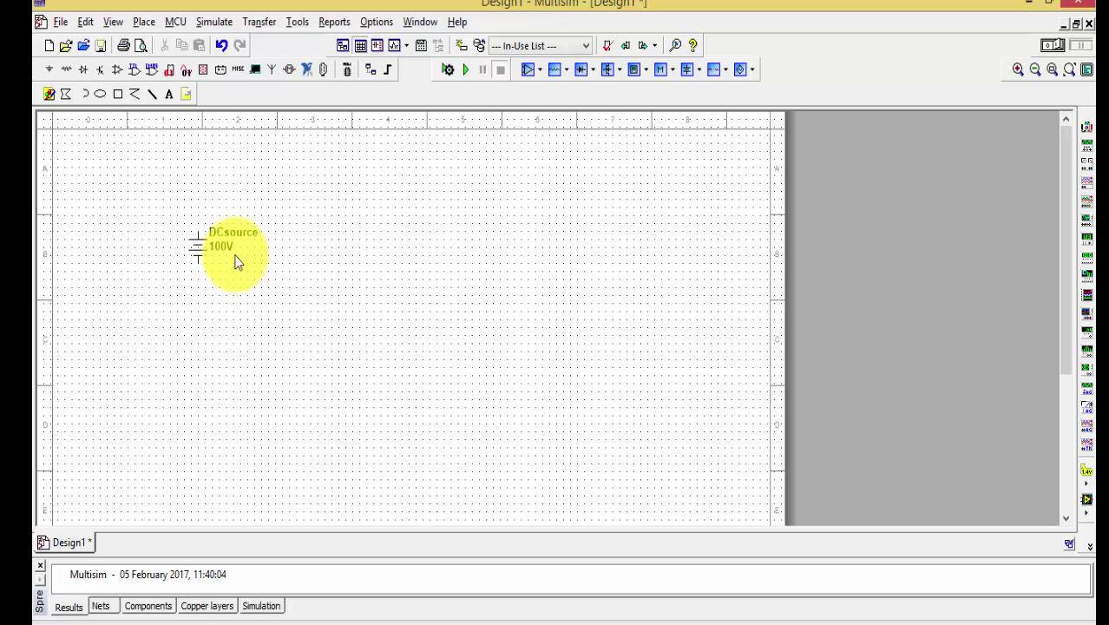
Place a 1k Basic-group RESISTOR, R1, above and right of DCsource.
{"action": "left_click", "coordinate": [53, 72]}
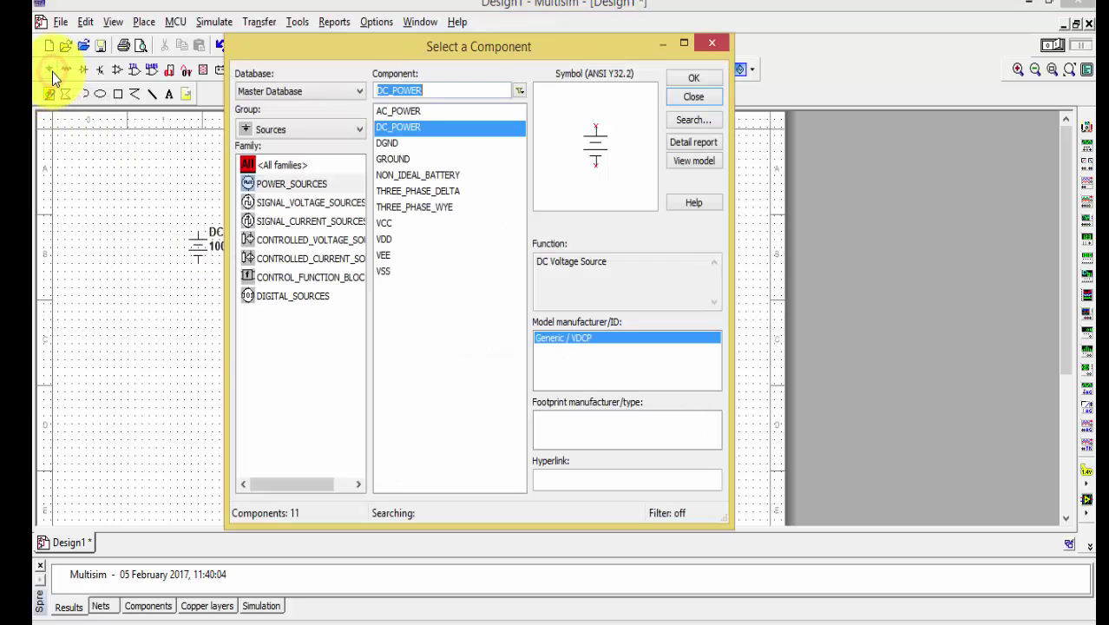
{"action": "left_click", "coordinate": [305, 135]}
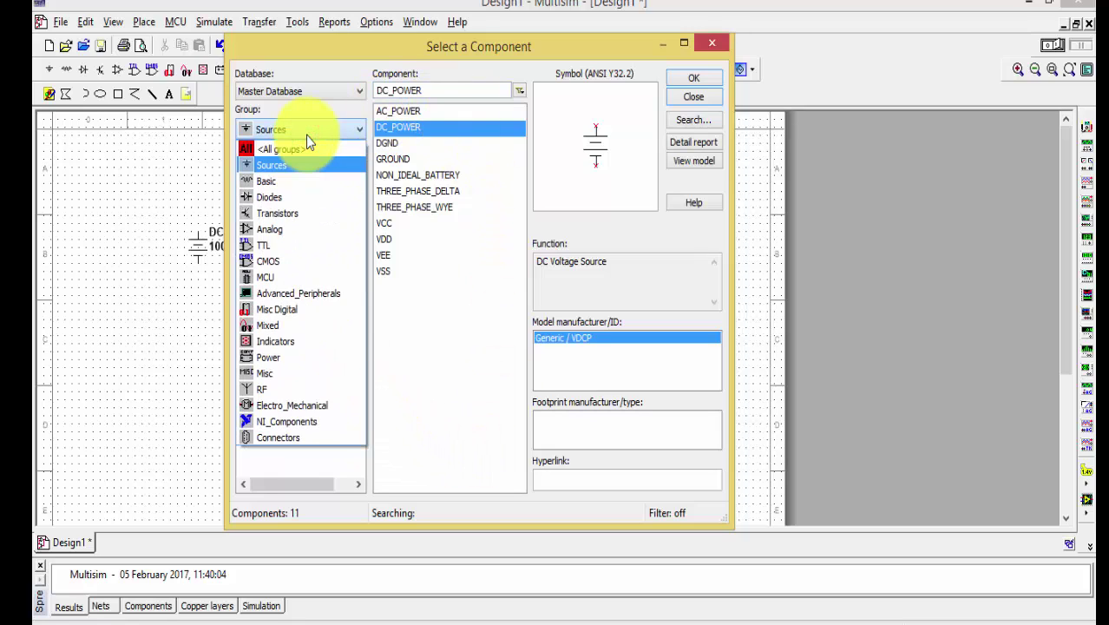
{"action": "left_click", "coordinate": [266, 180]}
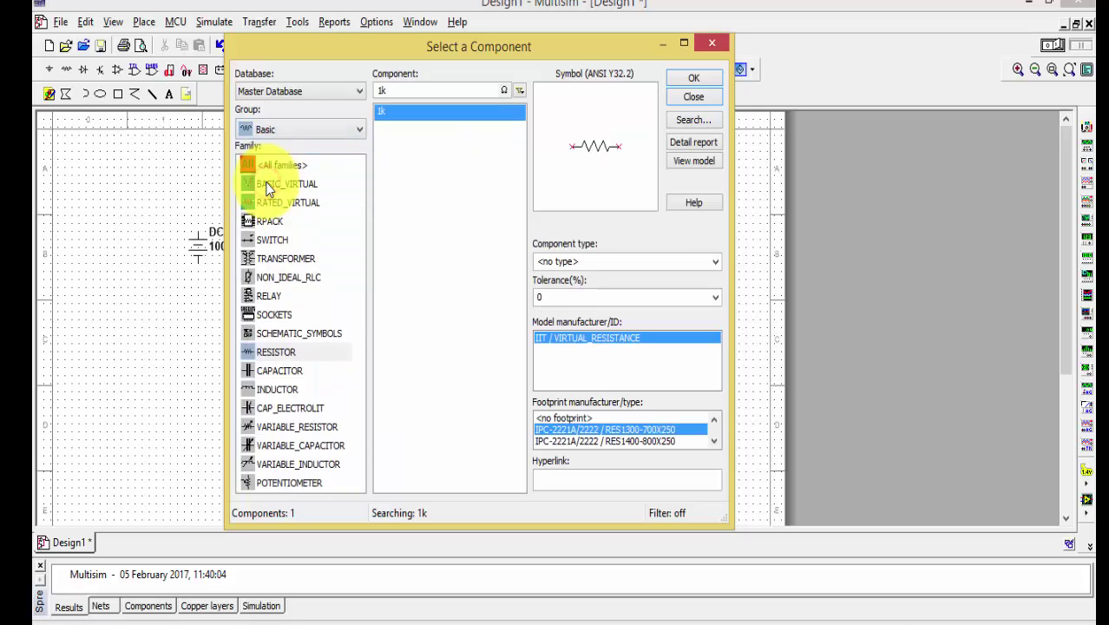
{"action": "left_click", "coordinate": [254, 354]}
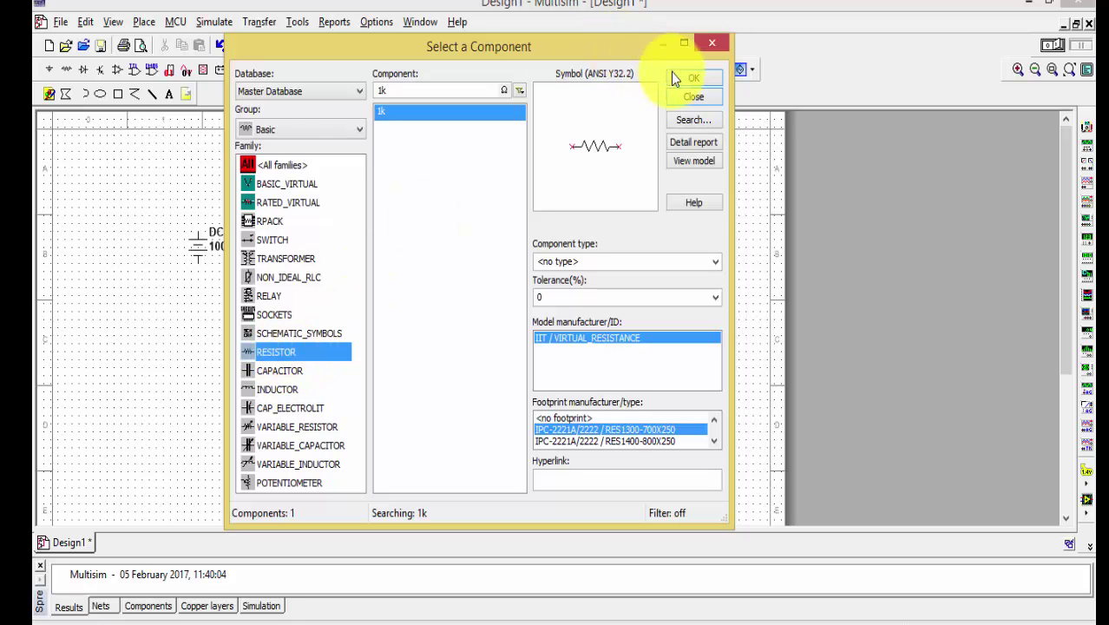
{"action": "left_click", "coordinate": [694, 78]}
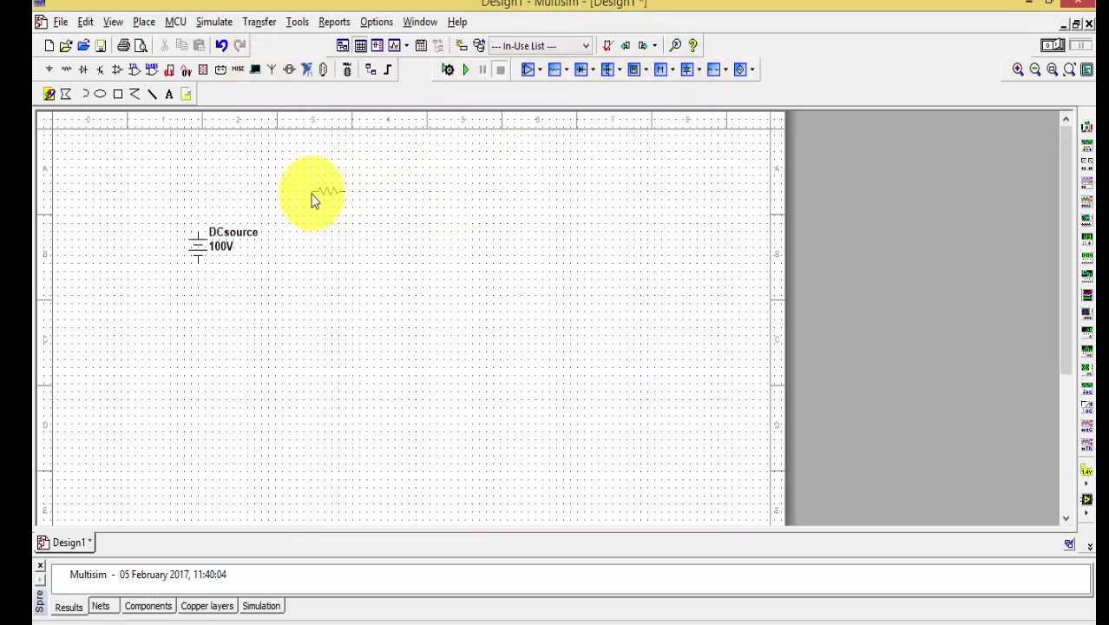
{"action": "left_click", "coordinate": [299, 184]}
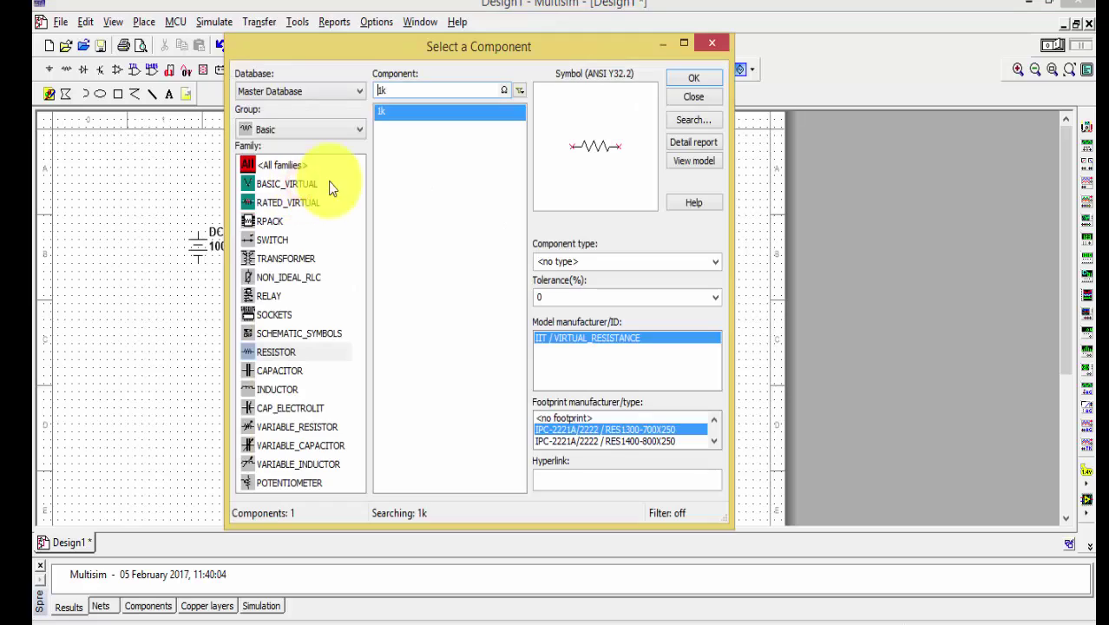
{"action": "left_click", "coordinate": [686, 96]}
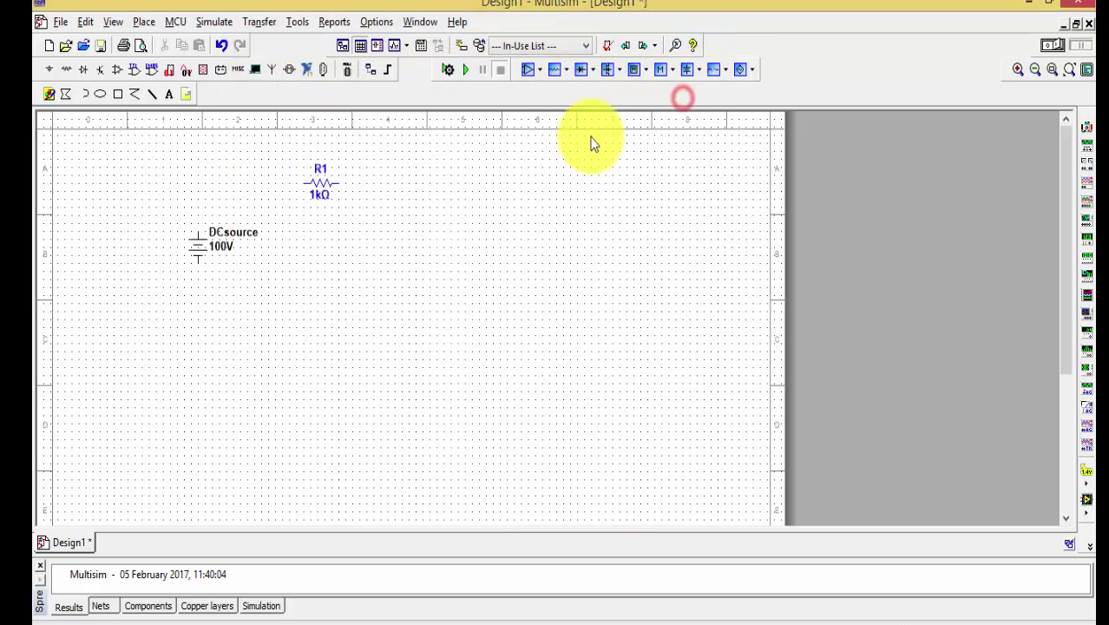
Pick 6k from R1's Resistance dropdown and apply it.
{"action": "double_click", "coordinate": [319, 183]}
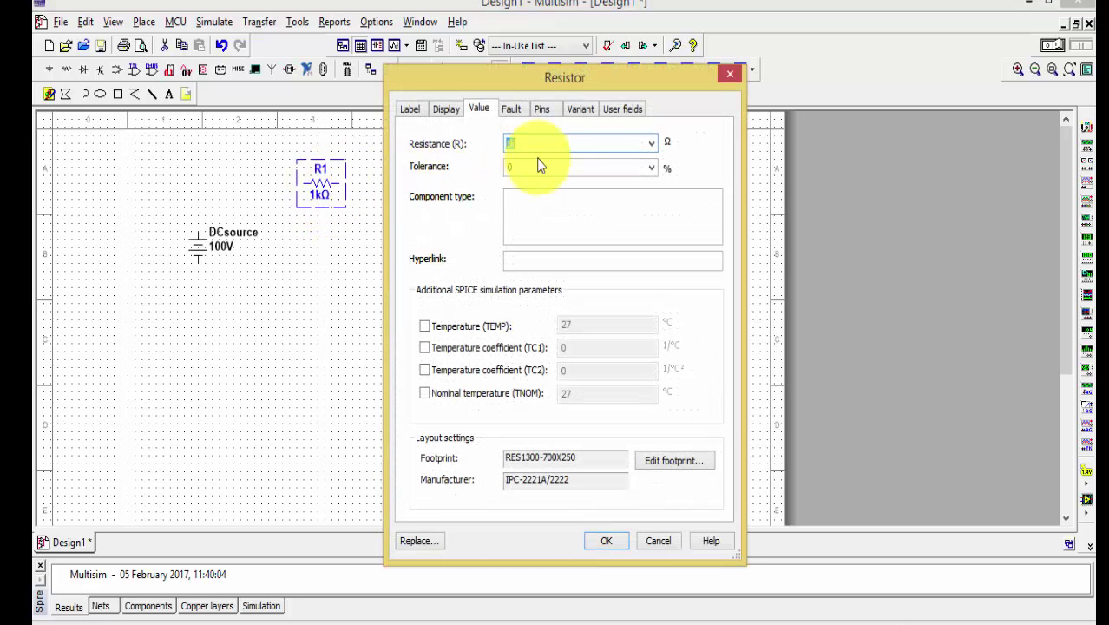
{"action": "left_click", "coordinate": [651, 144]}
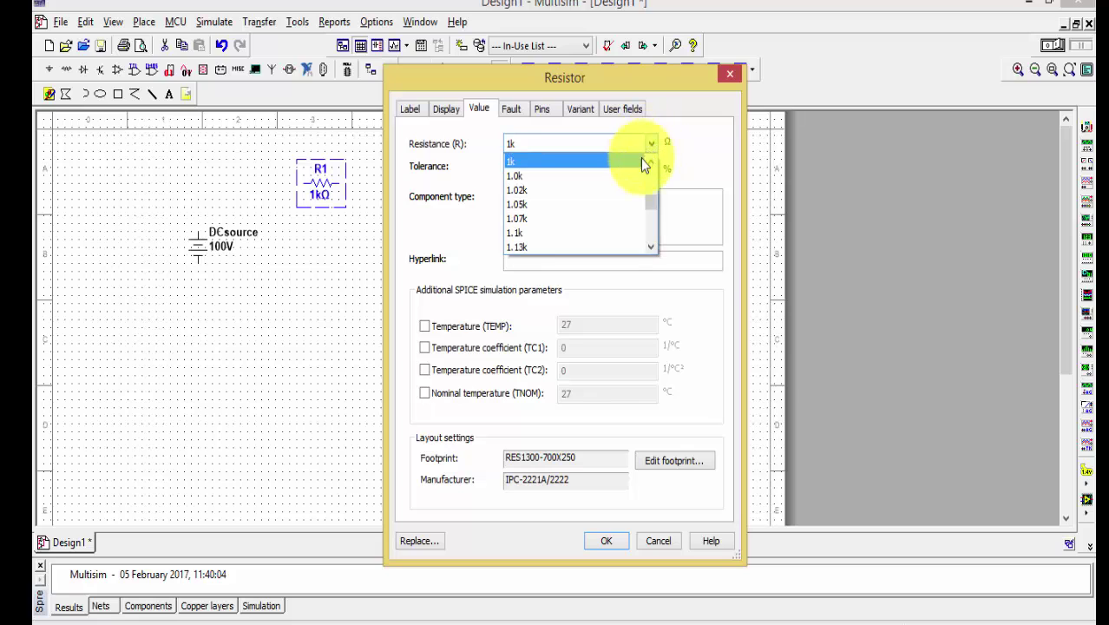
{"action": "scroll", "coordinate": [610, 245], "scroll_direction": "down", "scroll_amount": 12}
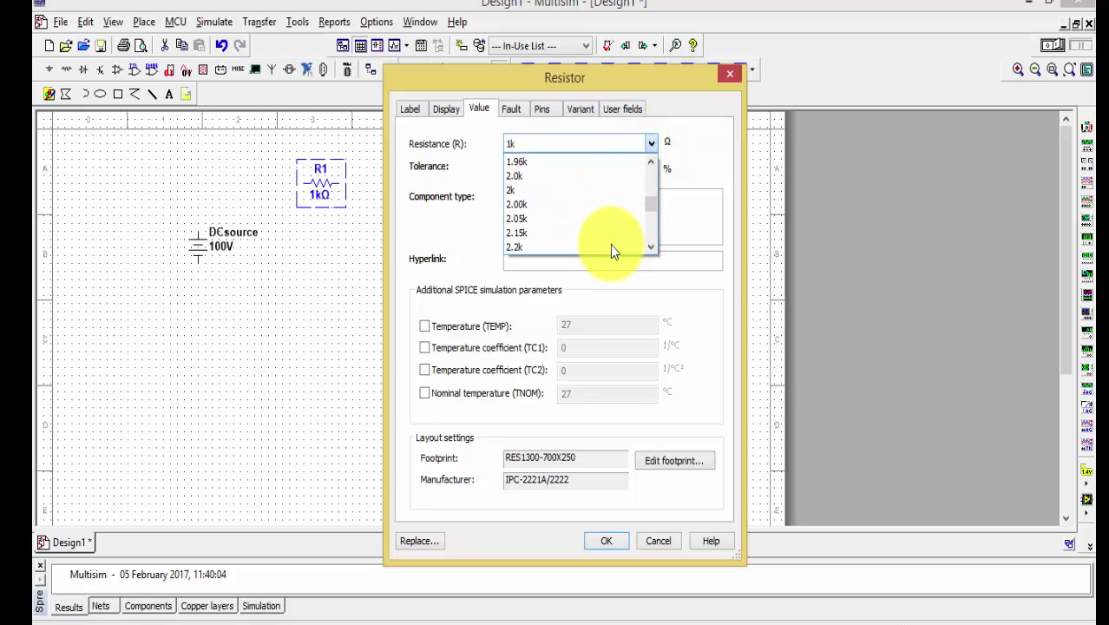
{"action": "scroll", "coordinate": [610, 245], "scroll_direction": "down", "scroll_amount": 5}
{"action": "left_click_drag", "start_coordinate": [649, 201], "coordinate": [652, 156]}
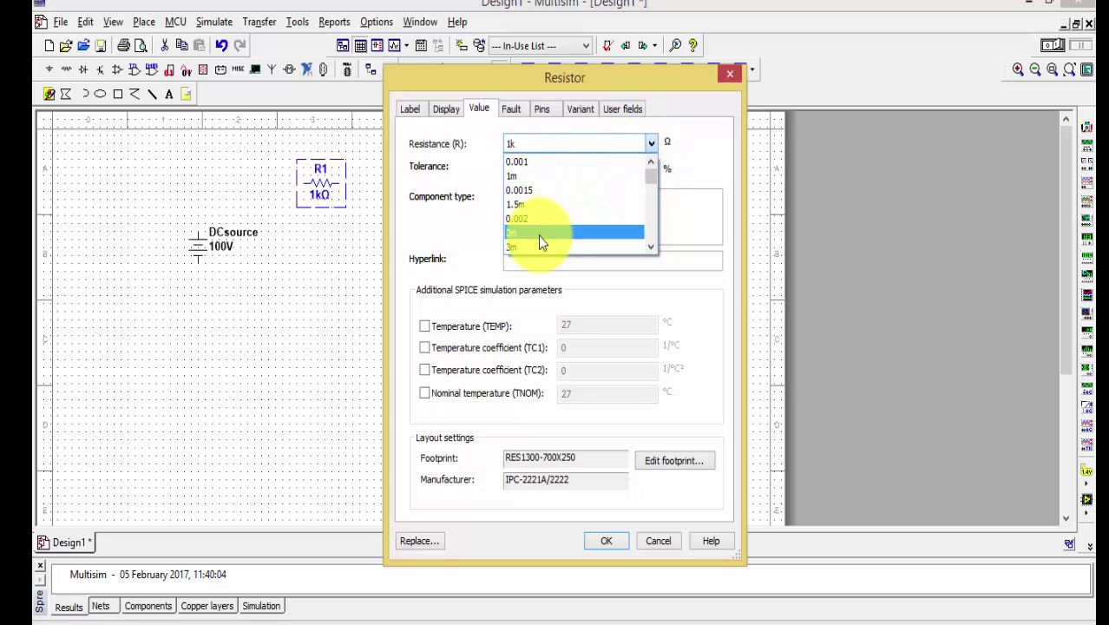
{"action": "scroll", "coordinate": [538, 234], "scroll_direction": "down", "scroll_amount": 5}
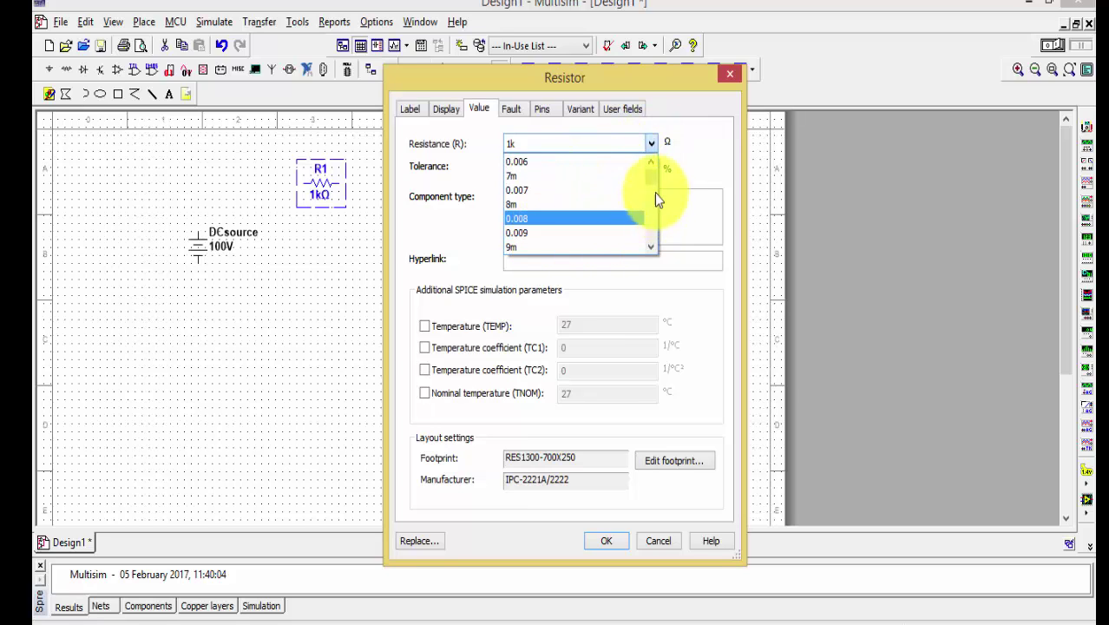
{"action": "left_click_drag", "start_coordinate": [655, 193], "coordinate": [650, 209]}
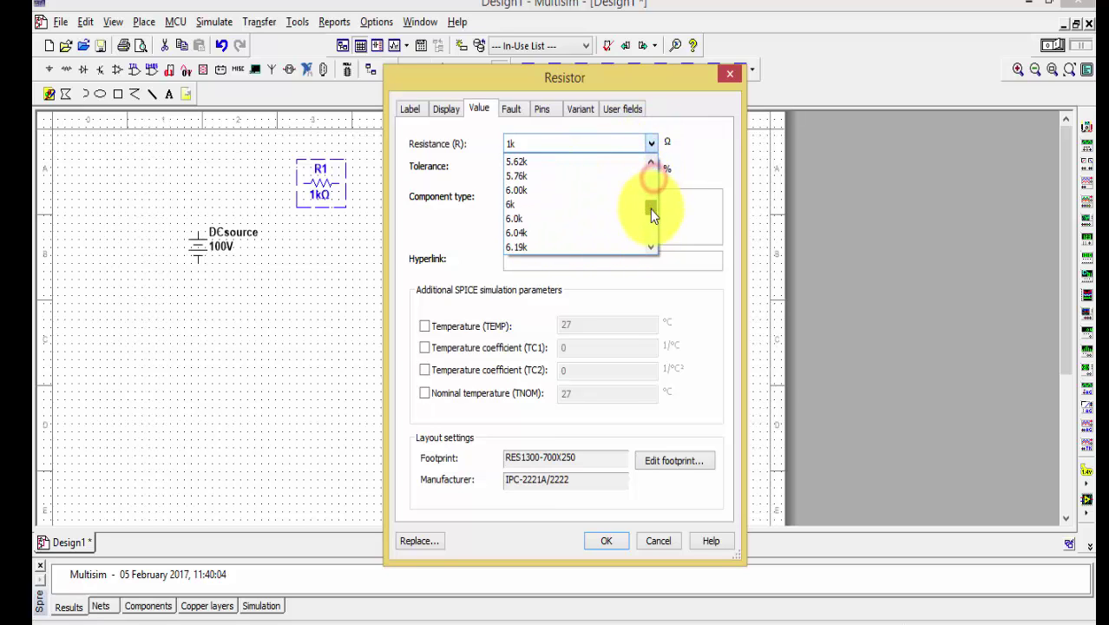
{"action": "left_click", "coordinate": [567, 207]}
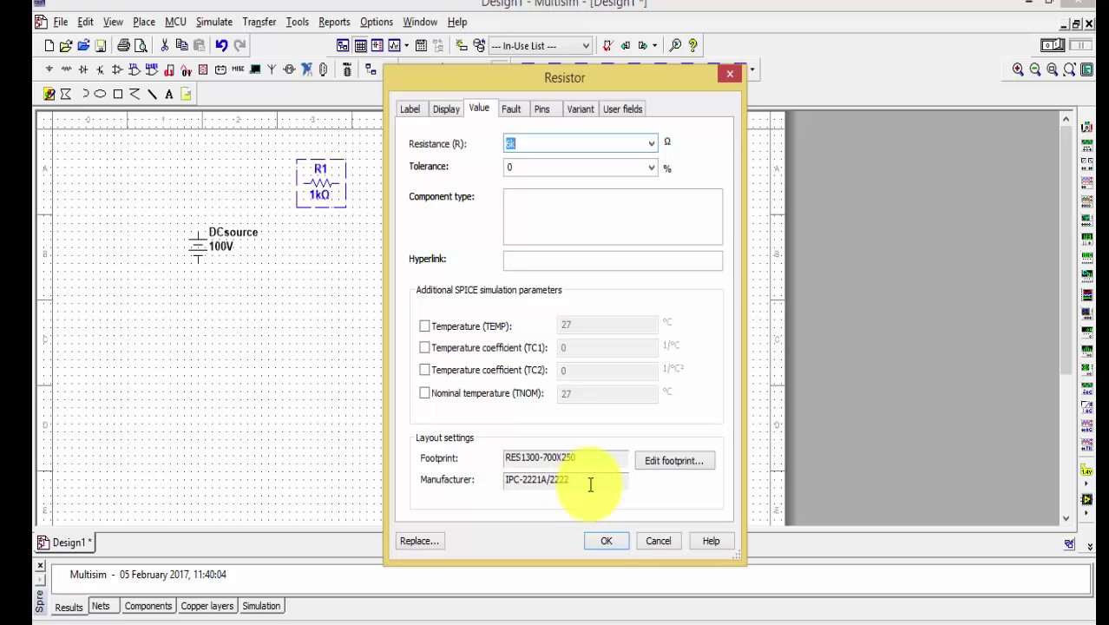
{"action": "left_click", "coordinate": [604, 542]}
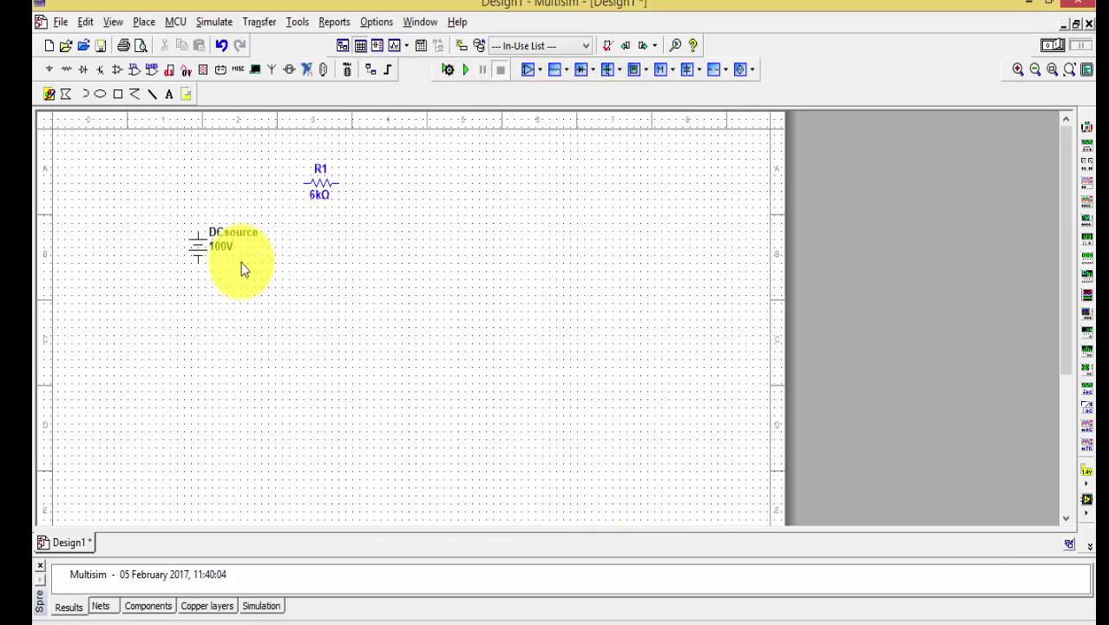
Wire DCsource's + pin to R1's left pin, and R1's right pin around to DCsource's bottom pin.
{"action": "left_click", "coordinate": [197, 232]}
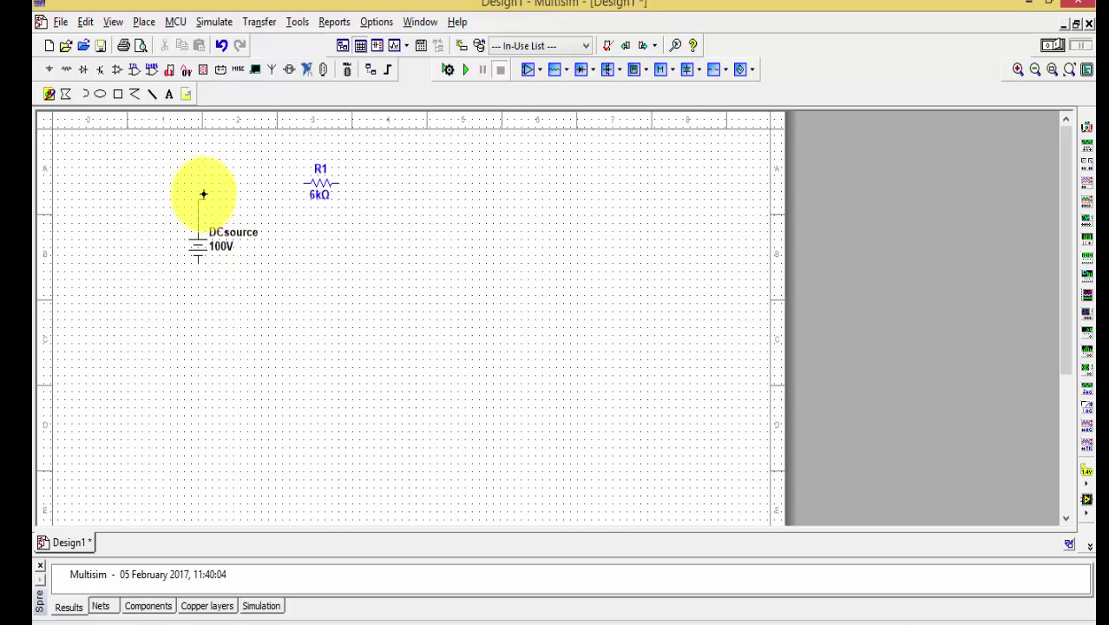
{"action": "left_click", "coordinate": [303, 184]}
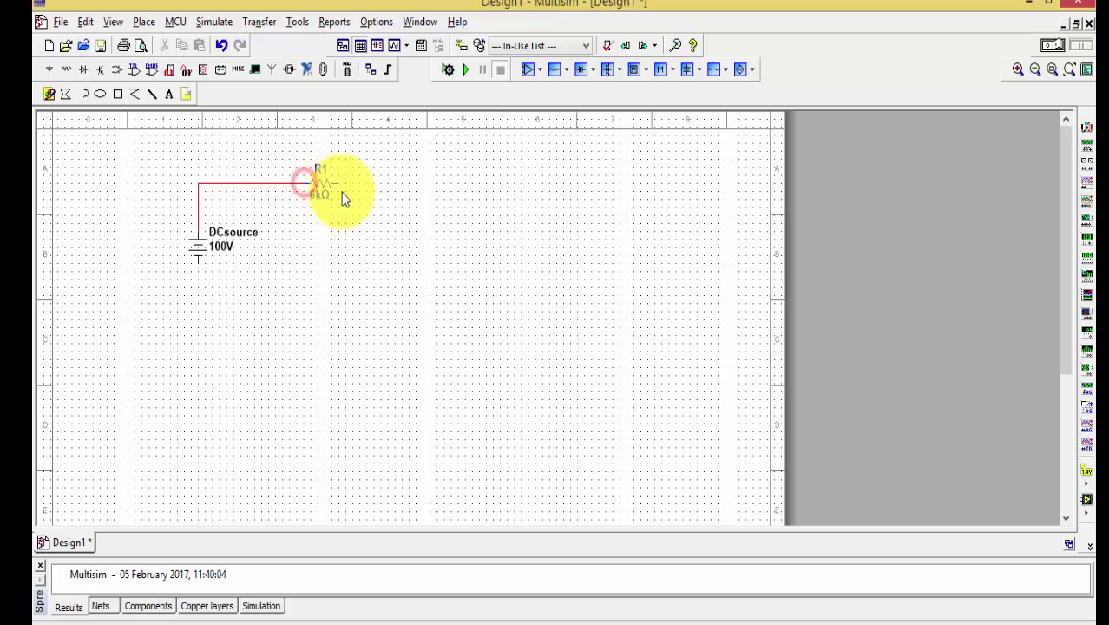
{"action": "left_click", "coordinate": [338, 184]}
{"action": "left_click", "coordinate": [462, 209]}
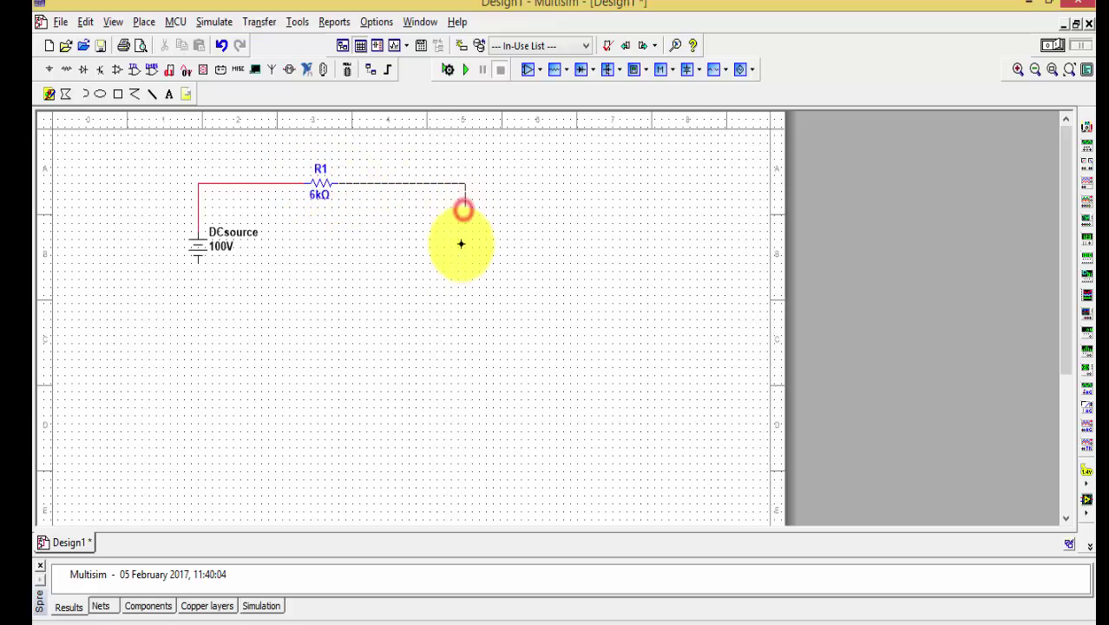
{"action": "left_click", "coordinate": [440, 315]}
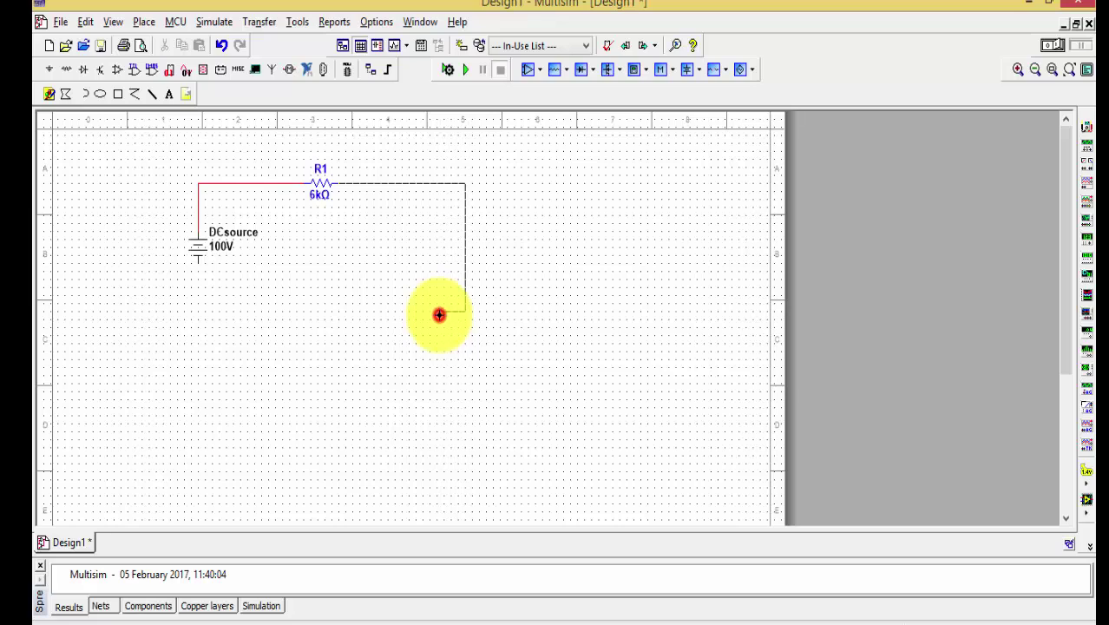
{"action": "left_click", "coordinate": [198, 263]}
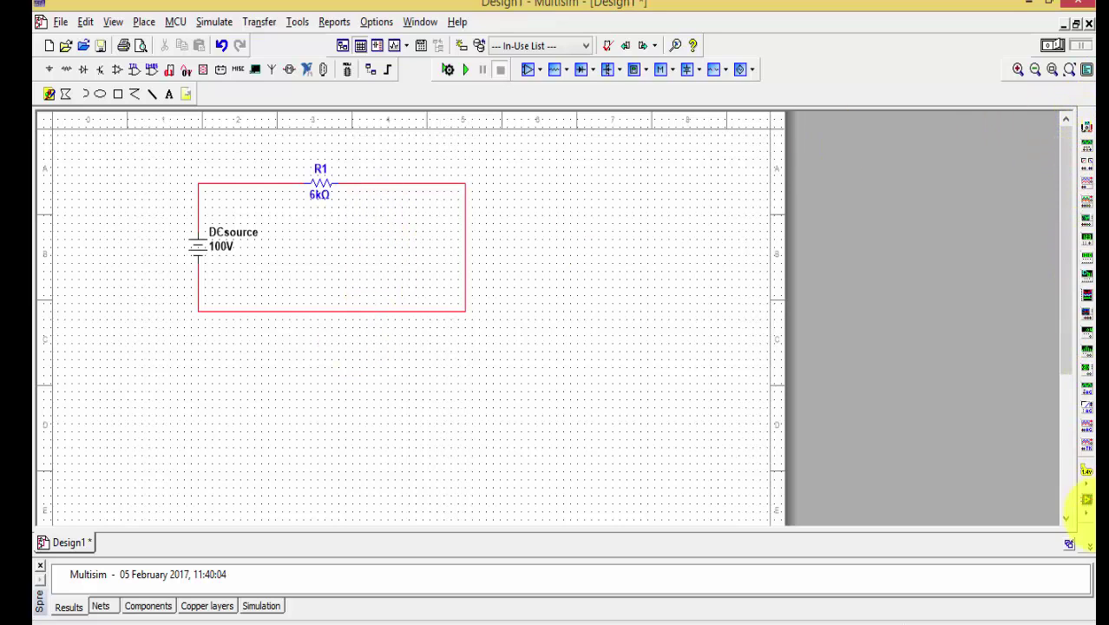
{"action": "left_click", "coordinate": [1087, 129]}
Drop XMM1 inside the loop and set its panel to V and DC.
{"action": "left_click", "coordinate": [331, 276]}
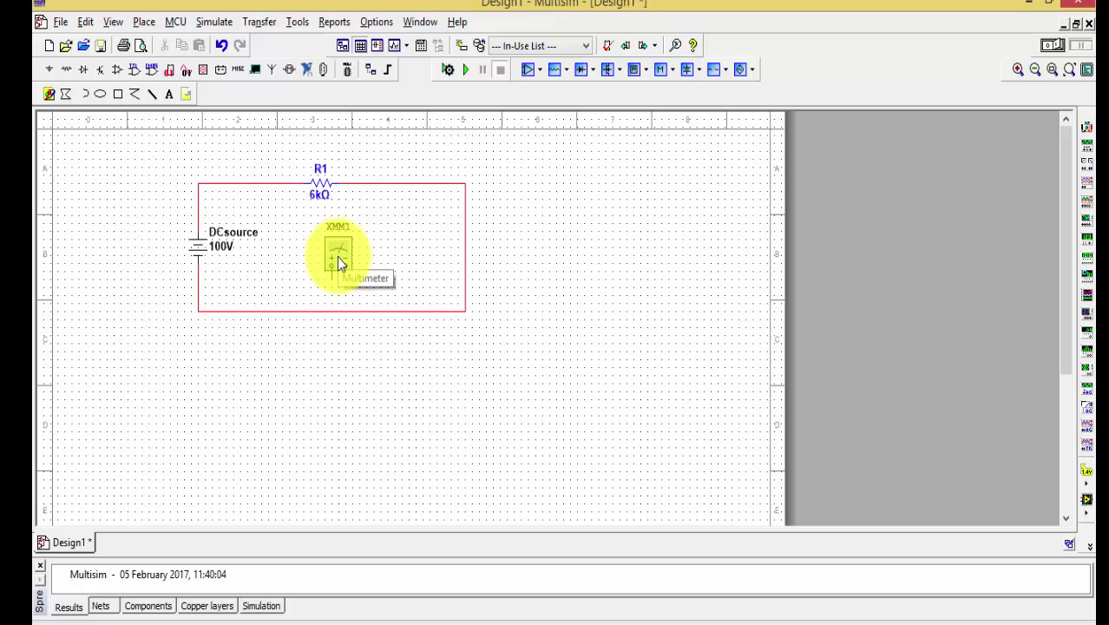
{"action": "double_click", "coordinate": [337, 257]}
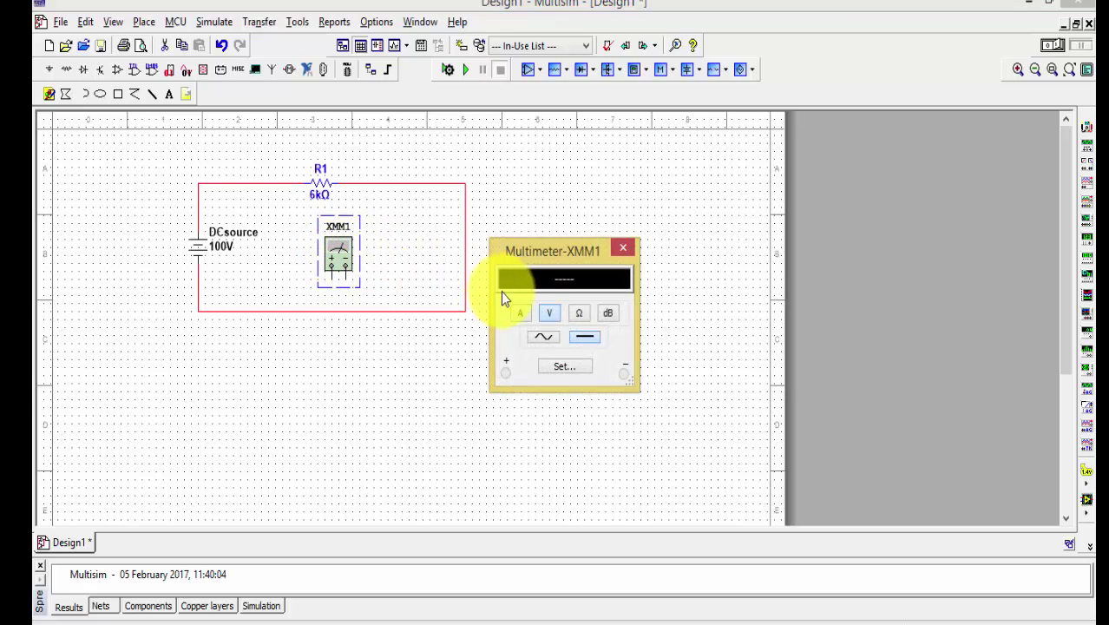
{"action": "left_click", "coordinate": [548, 314]}
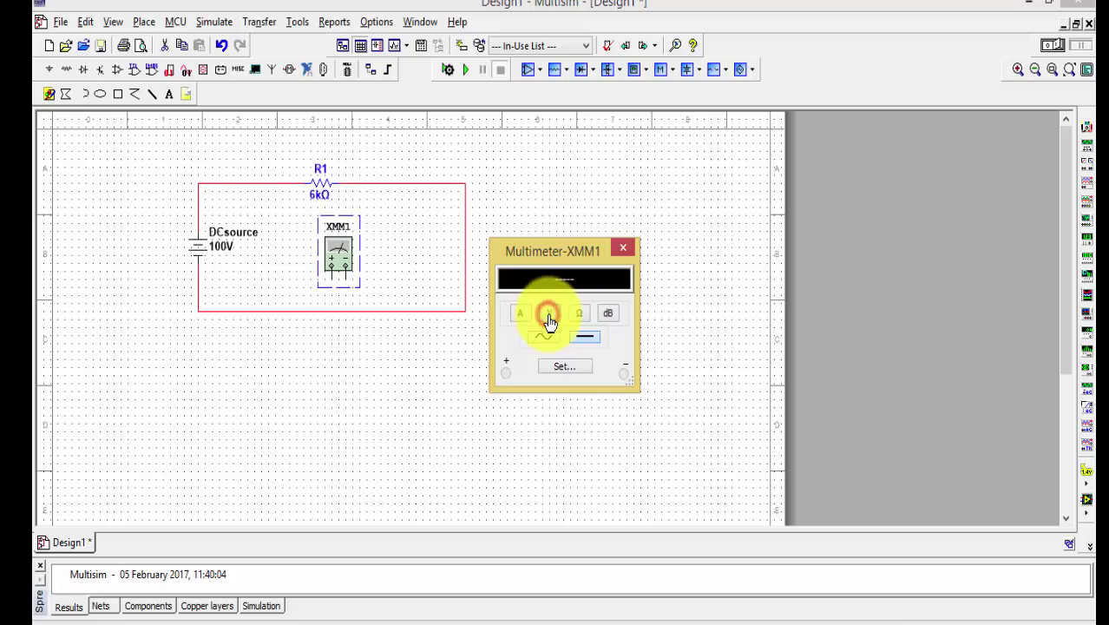
{"action": "left_click", "coordinate": [585, 344]}
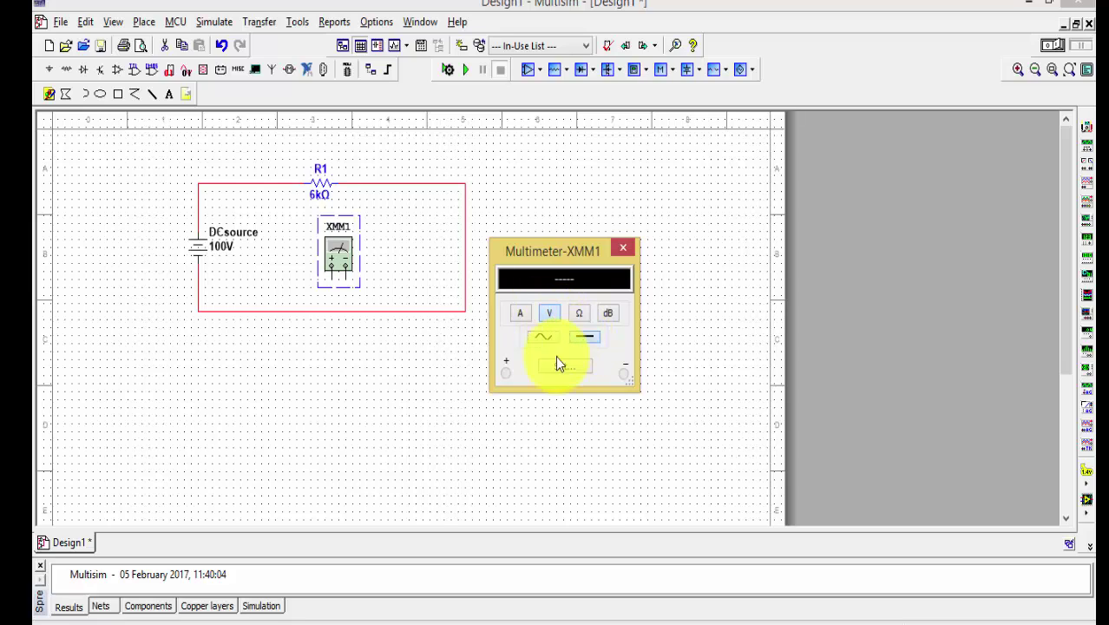
{"action": "left_click", "coordinate": [541, 340]}
{"action": "left_click", "coordinate": [586, 338]}
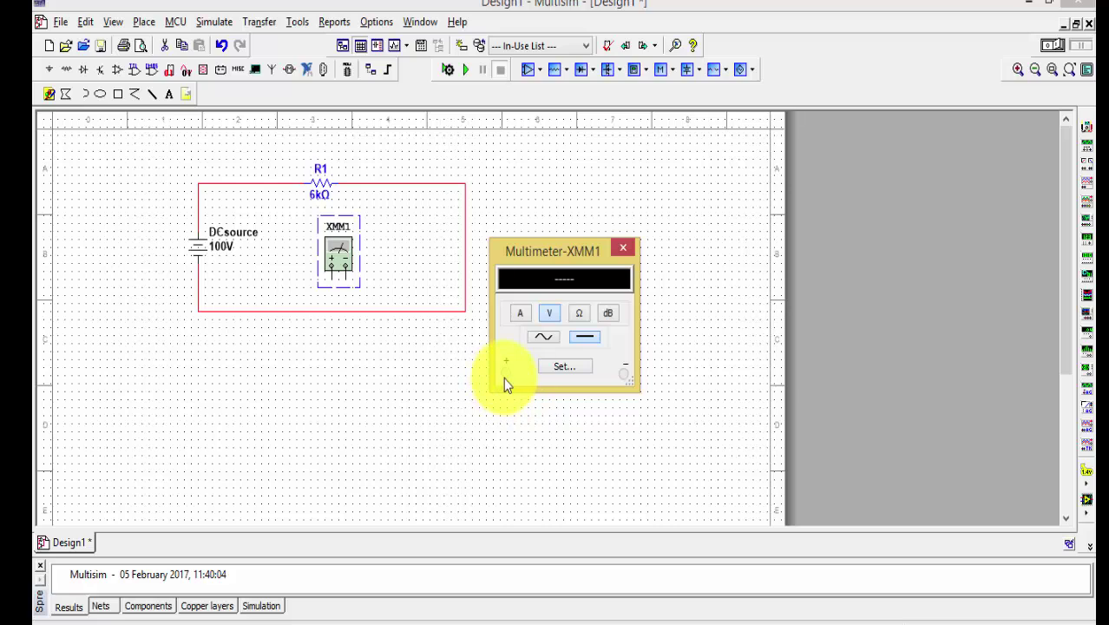
{"action": "left_click", "coordinate": [623, 247]}
{"action": "left_click", "coordinate": [334, 286]}
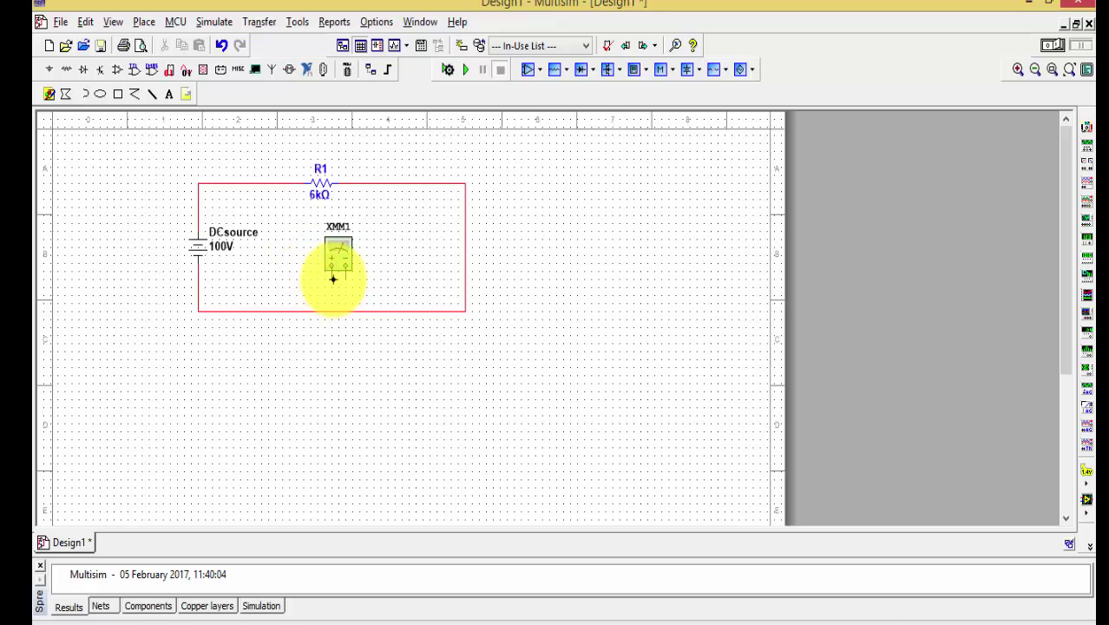
Wire XMM1's left terminal to the top wire left of R1, and its right terminal to the top wire right of R1.
{"action": "left_click", "coordinate": [332, 275]}
{"action": "left_click", "coordinate": [281, 184]}
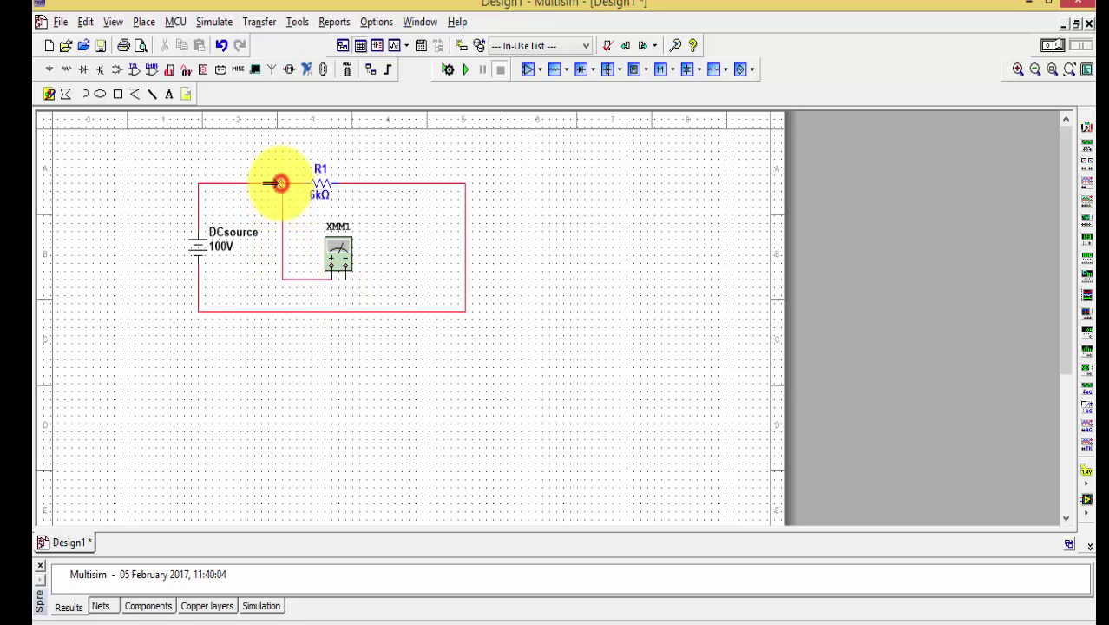
{"action": "left_click", "coordinate": [345, 276]}
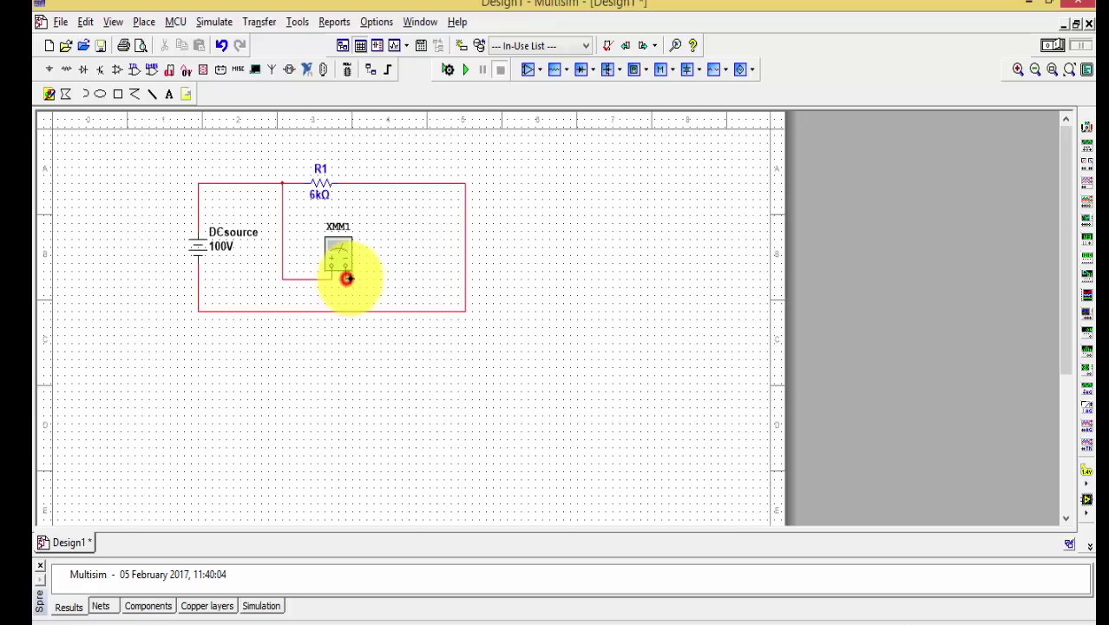
{"action": "left_click", "coordinate": [399, 184]}
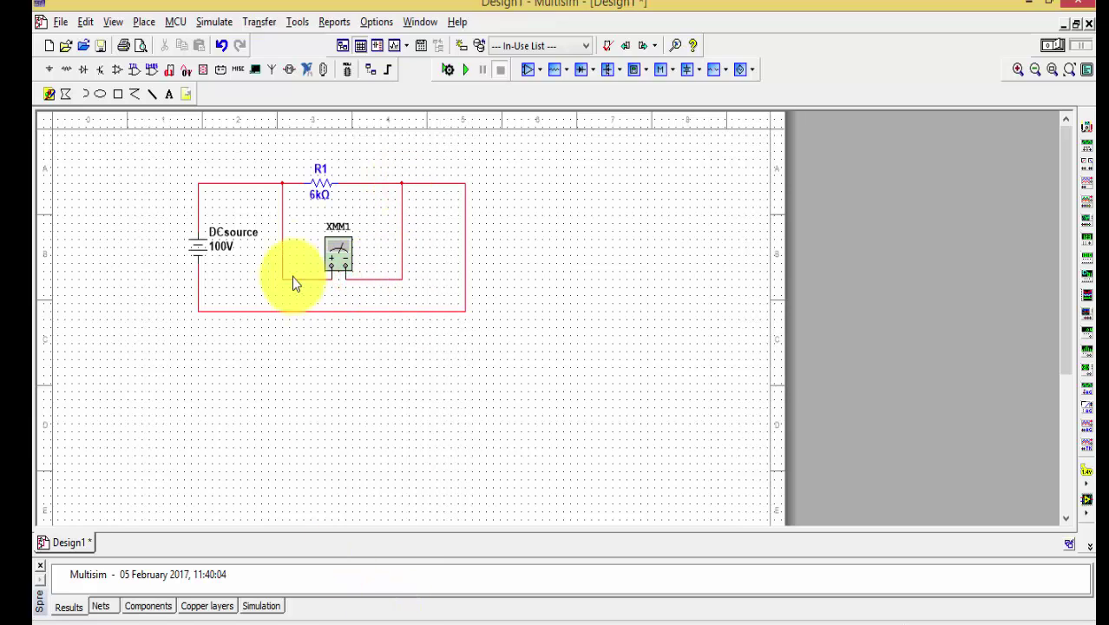